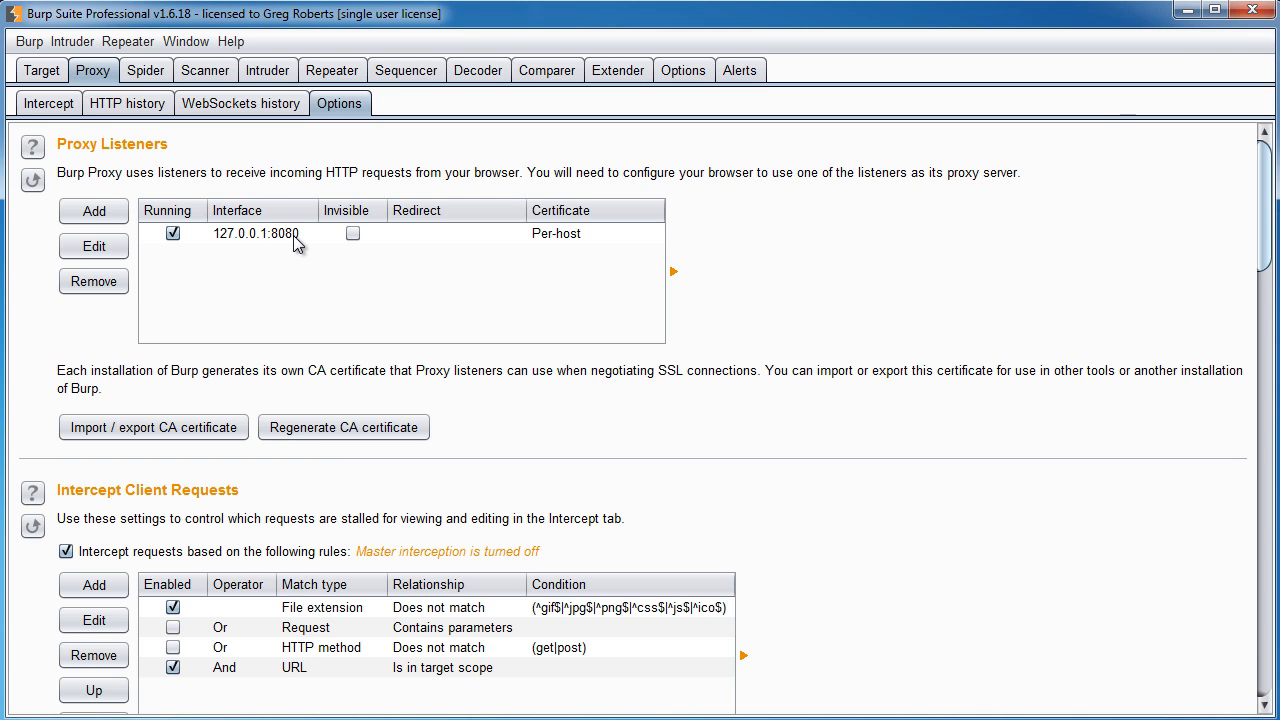
Step: Switch to Firefox and open the connection settings from its advanced network options
left_click(1187, 10)
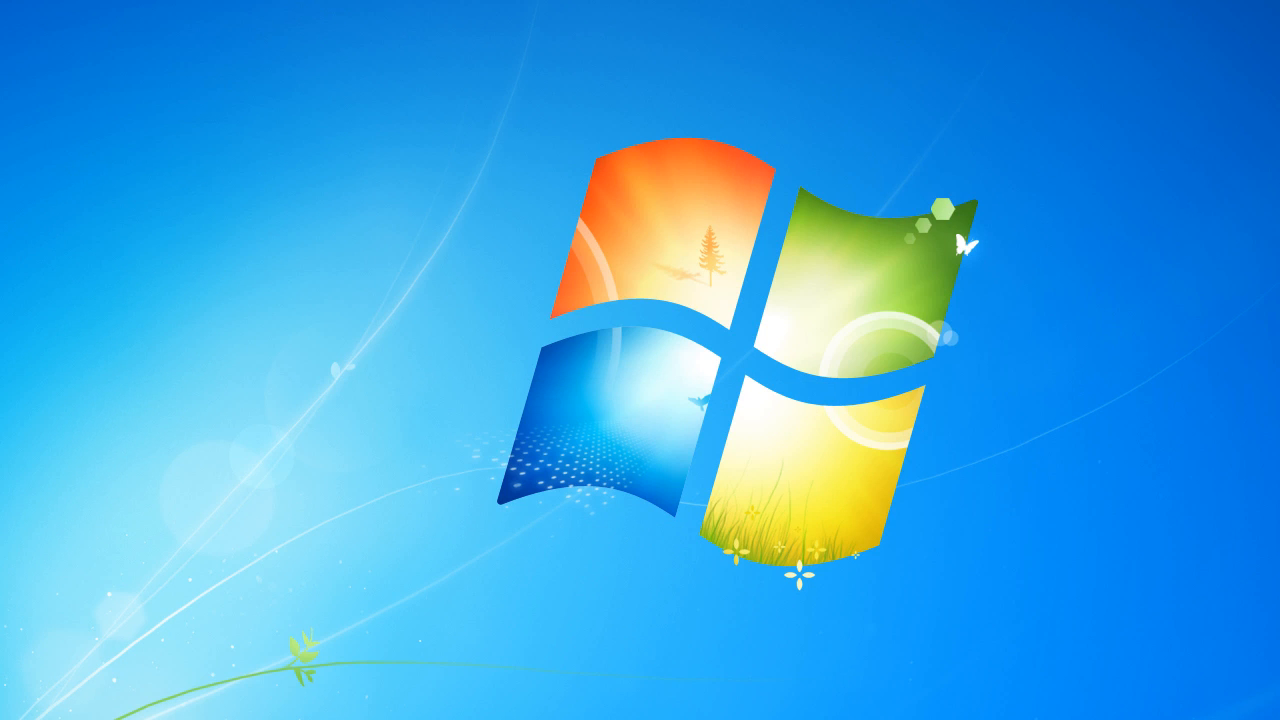
left_click(200, 719)
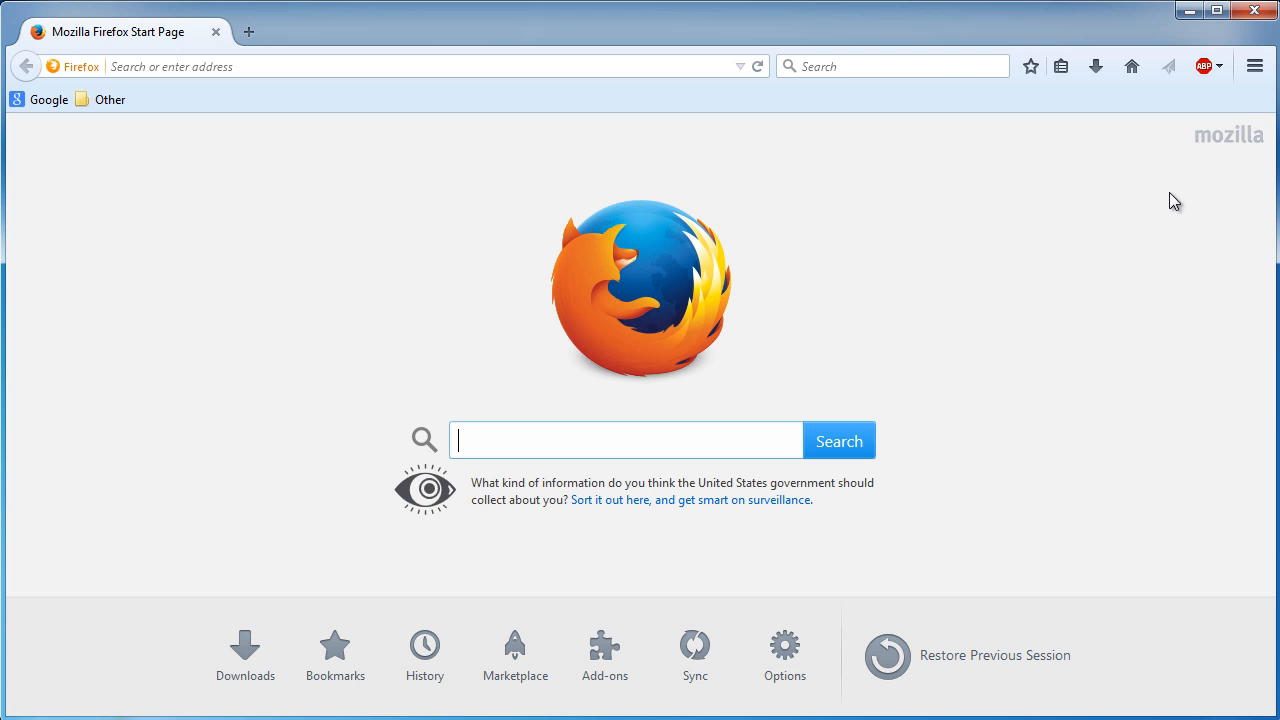
left_click(1255, 68)
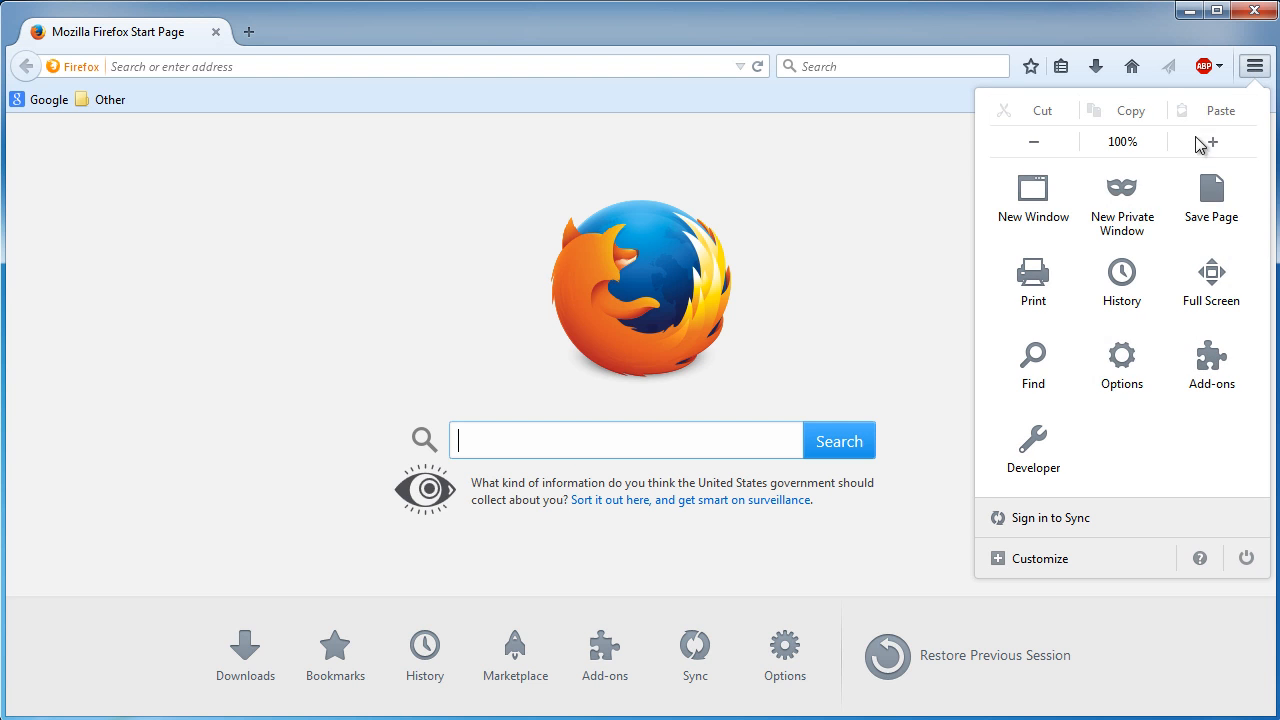
left_click(1118, 352)
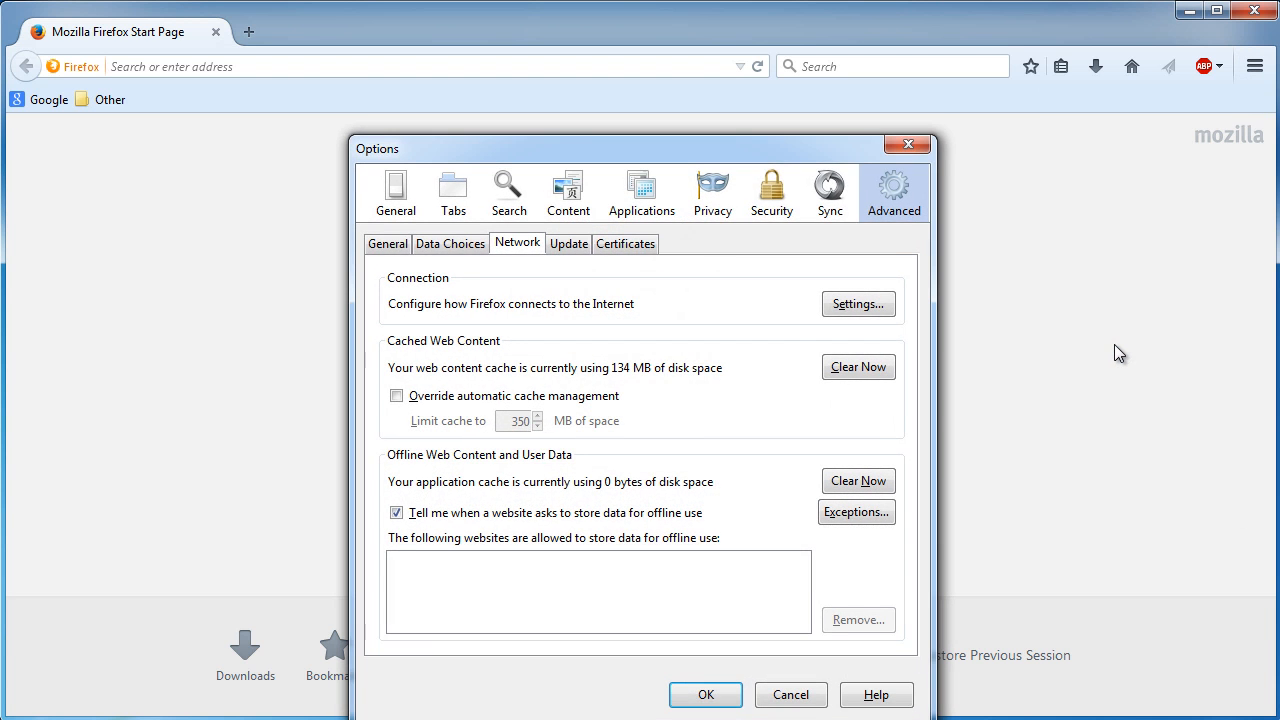
left_click_drag(801, 149, 778, 51)
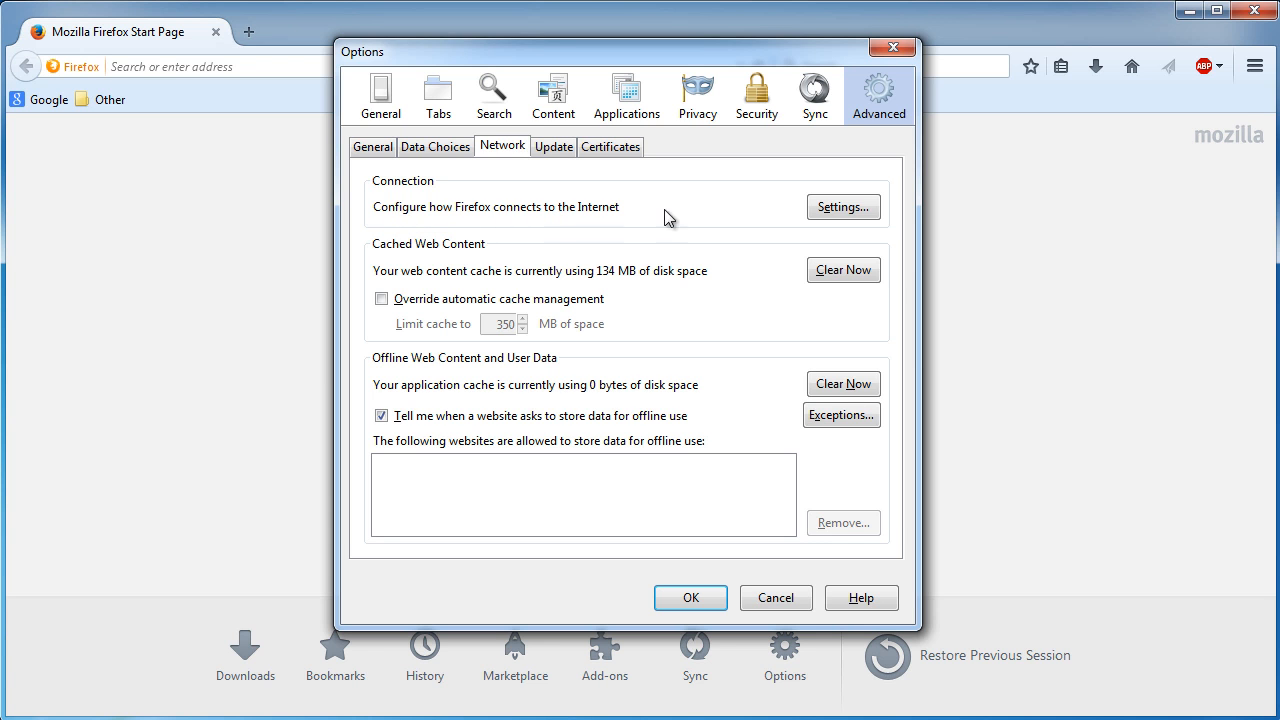
left_click(843, 217)
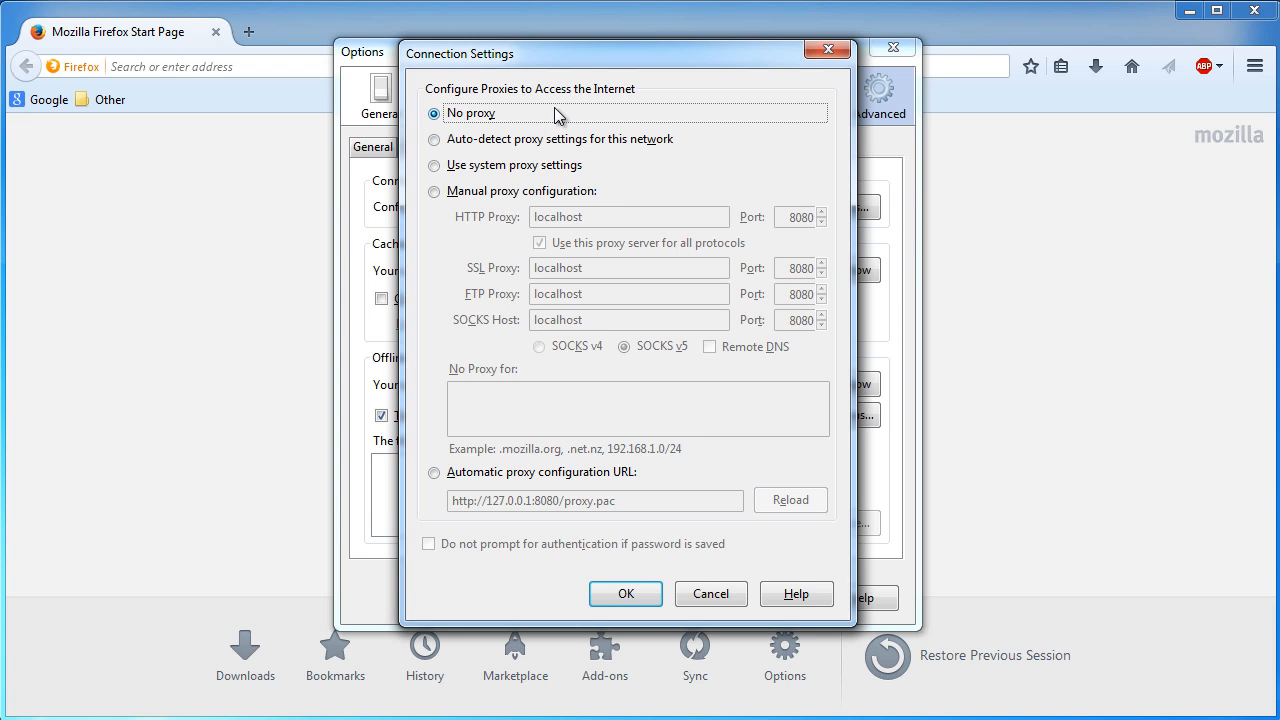
Step: Apply a manual proxy configuration using localhost port 8080 for all protocols, checking it against the Burp Suite proxy listener
left_click(436, 194)
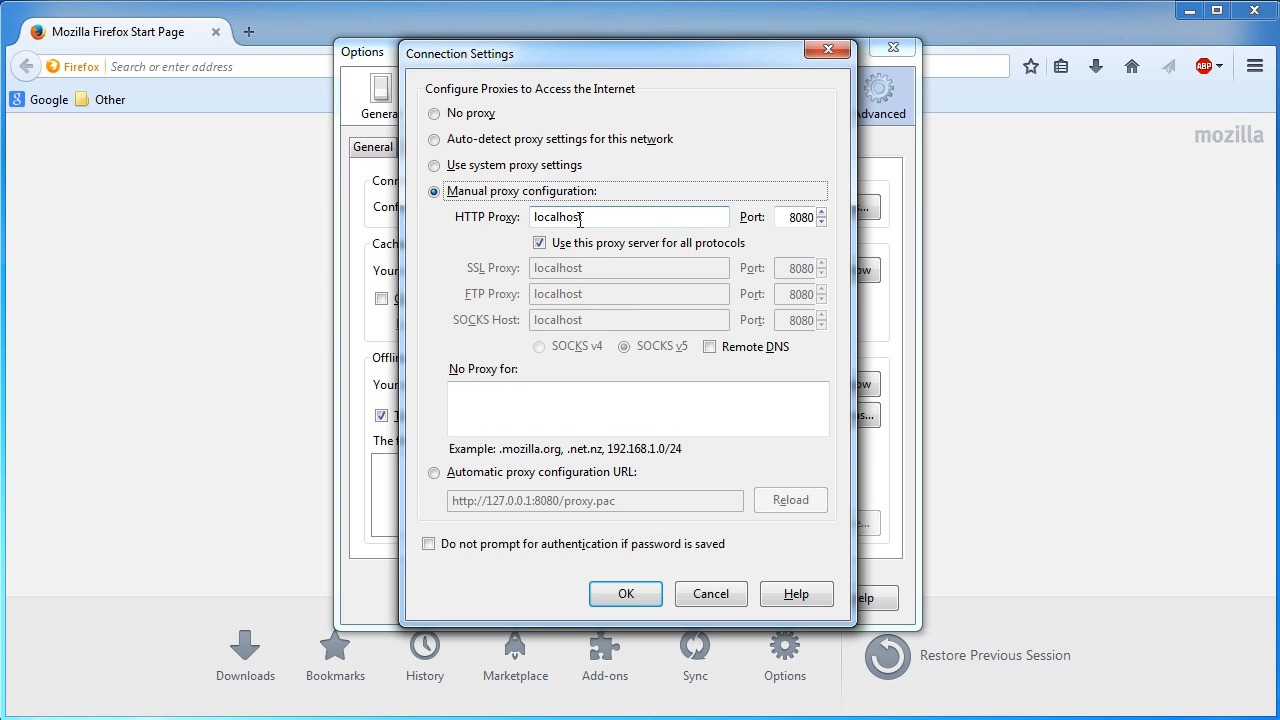
left_click(455, 118)
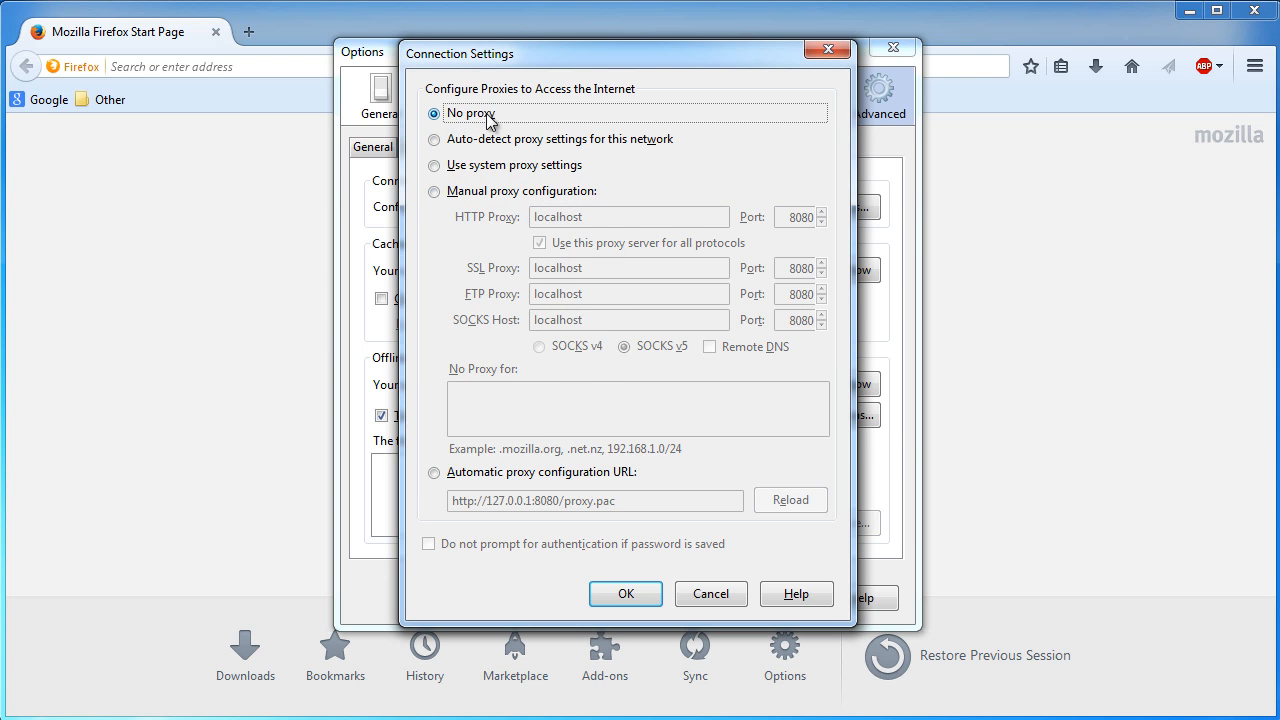
left_click(434, 191)
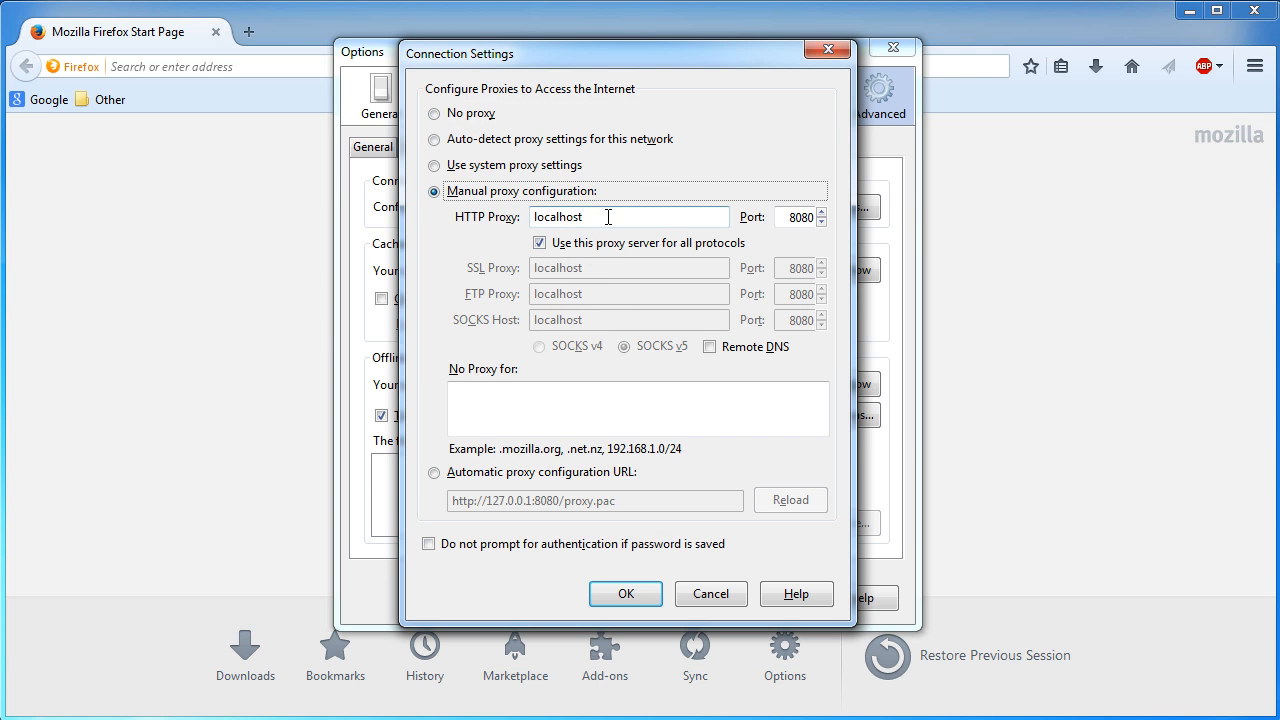
left_click_drag(608, 217, 440, 208)
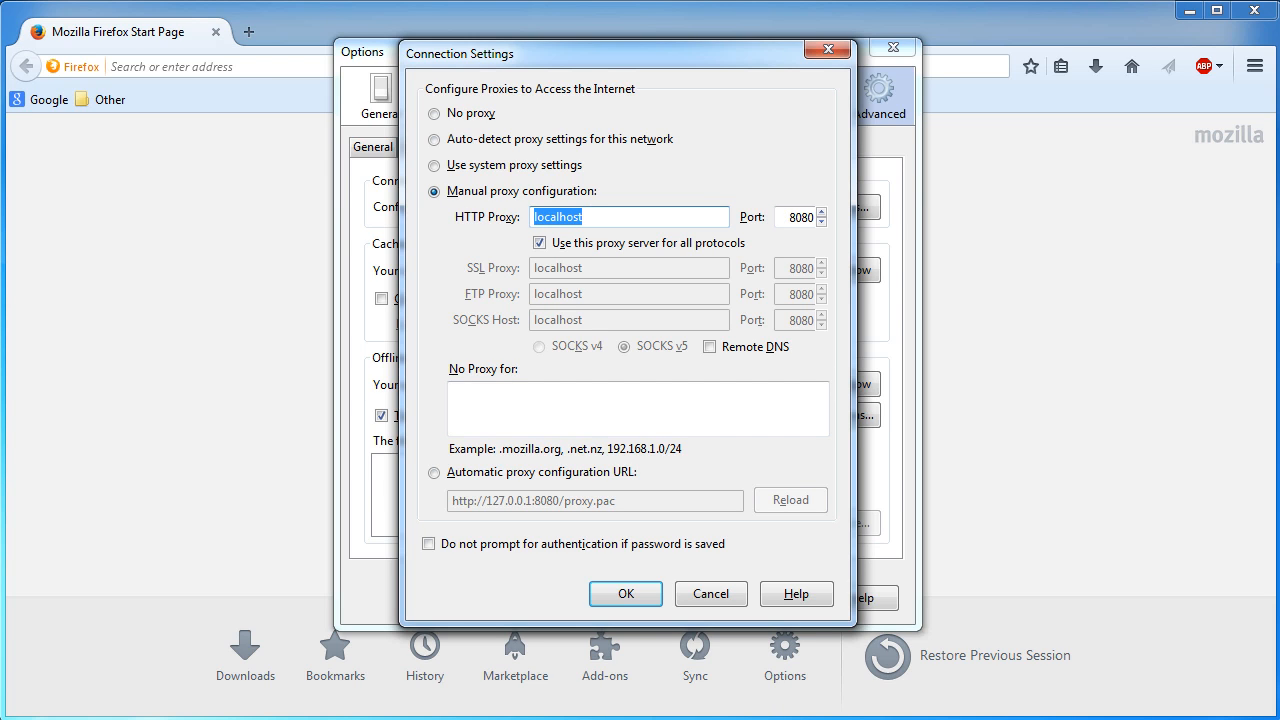
key("alt+Tab")
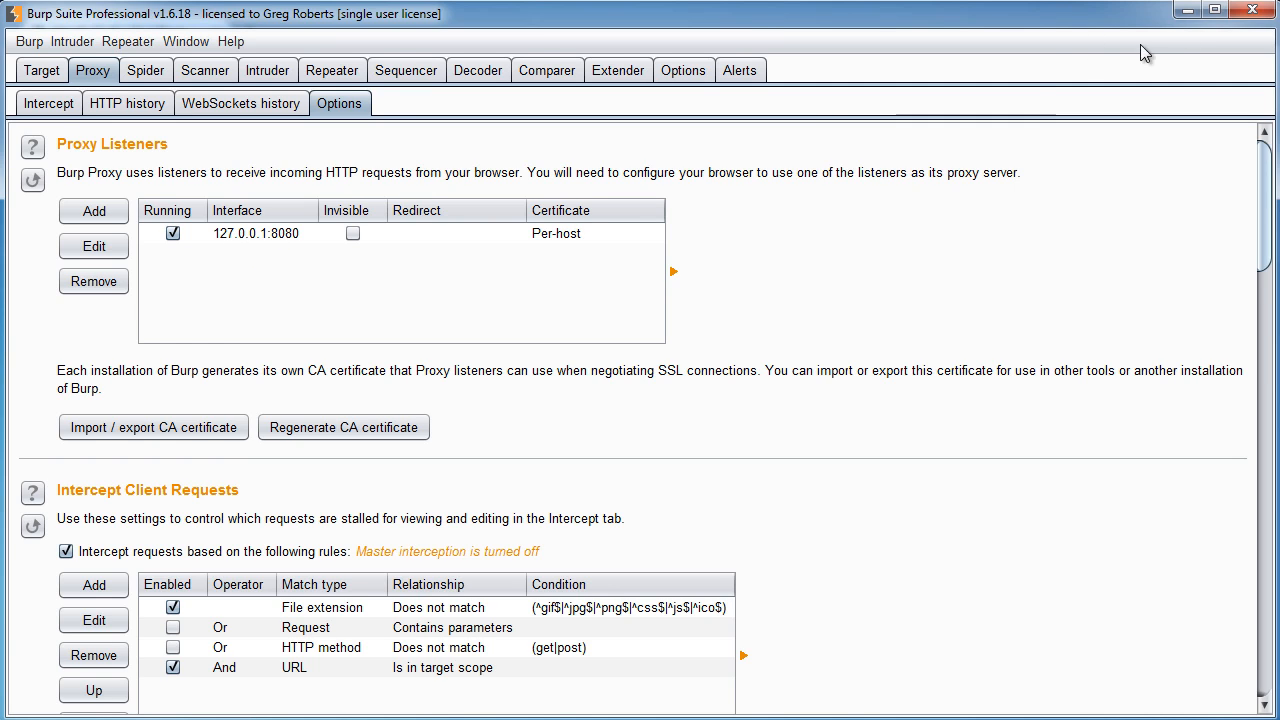
left_click(1187, 11)
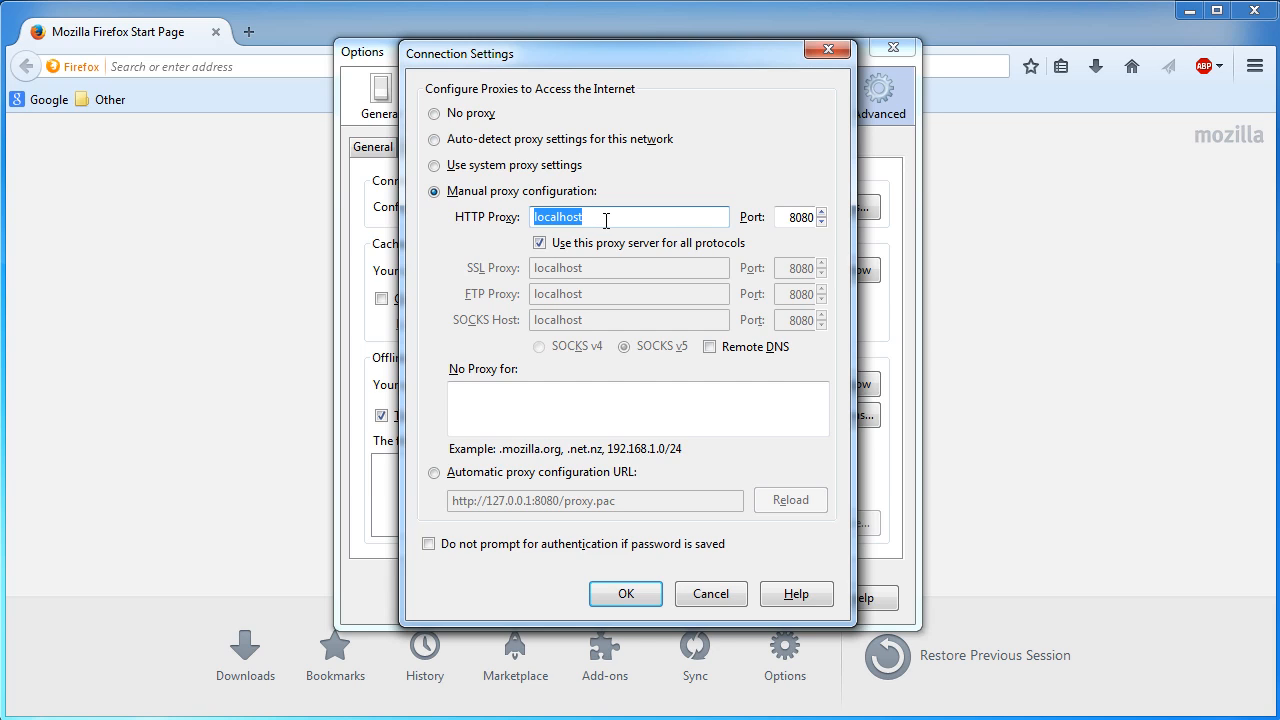
left_click(603, 218)
double_click(619, 220)
double_click(789, 216)
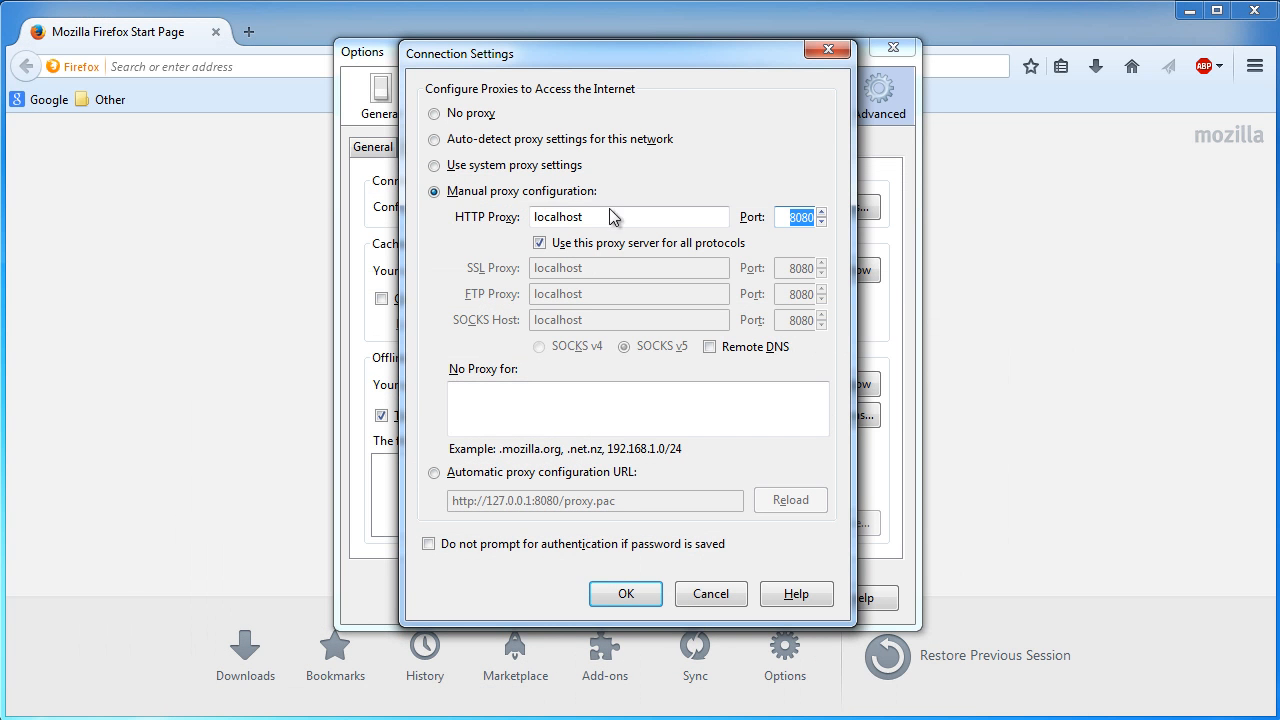
left_click(628, 594)
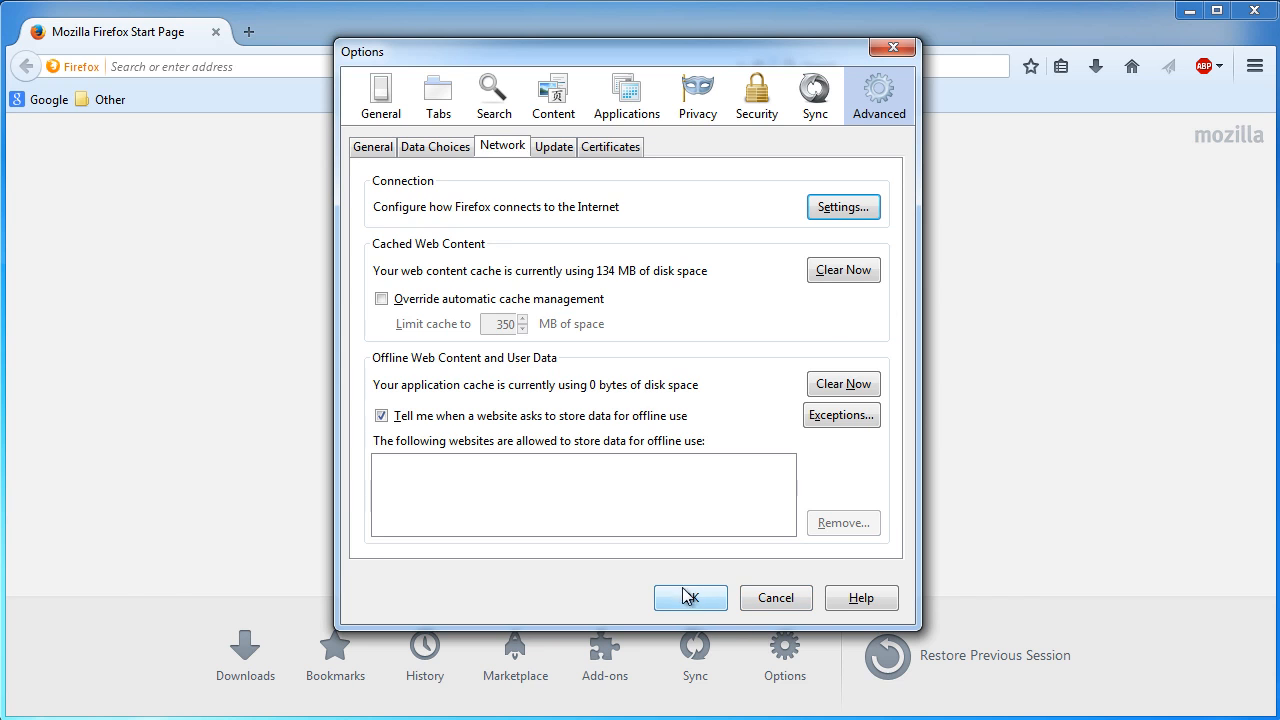
left_click(688, 597)
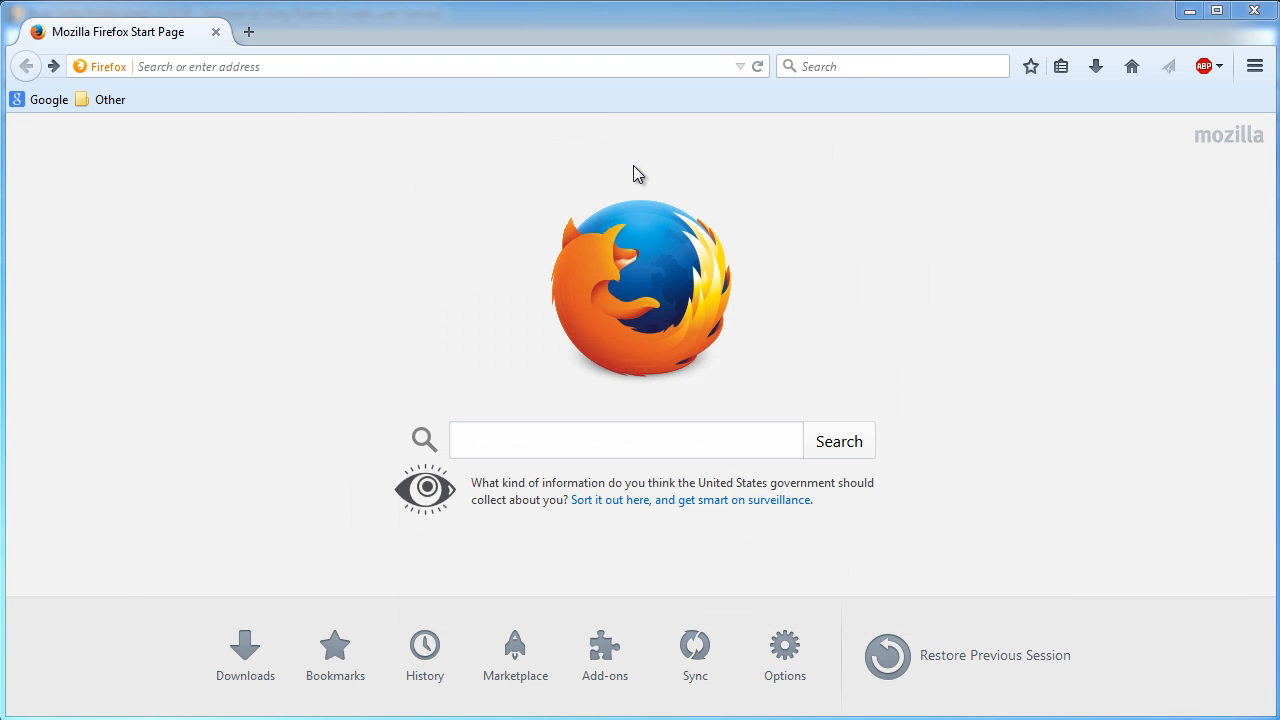
left_click(326, 66)
type("http://192.168.0.7/bWAPP/login.php")
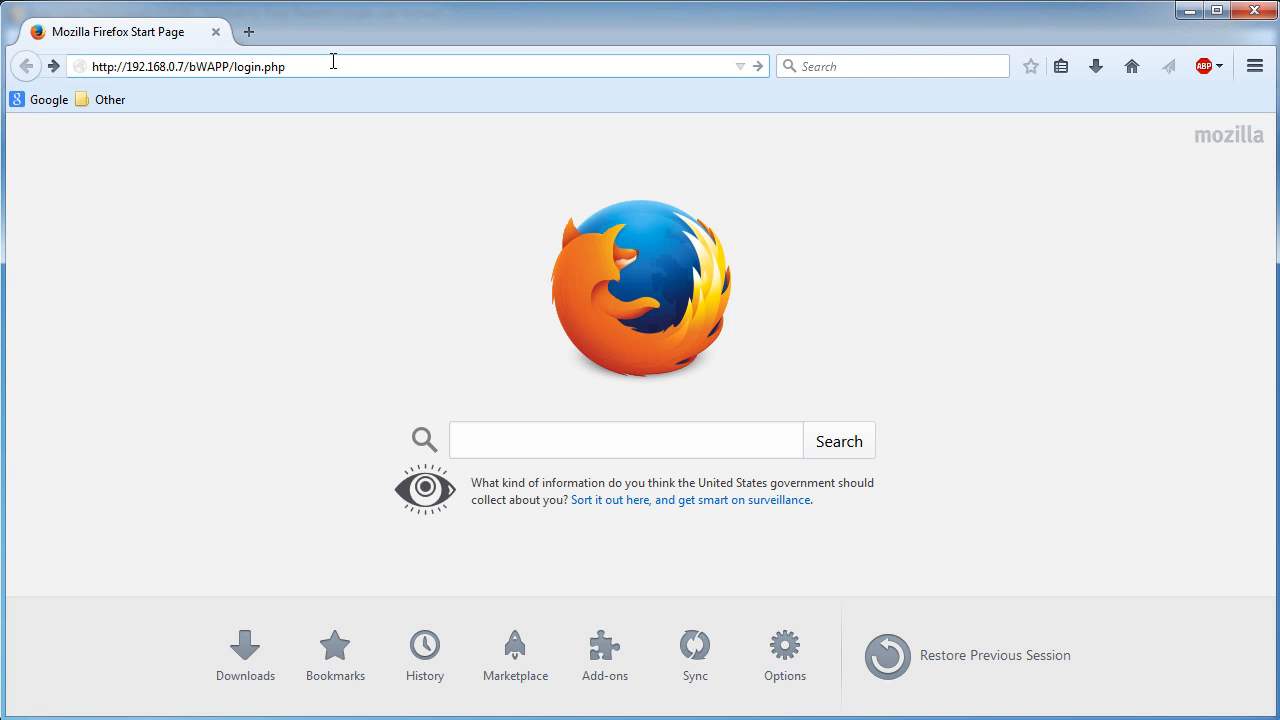
key("Return")
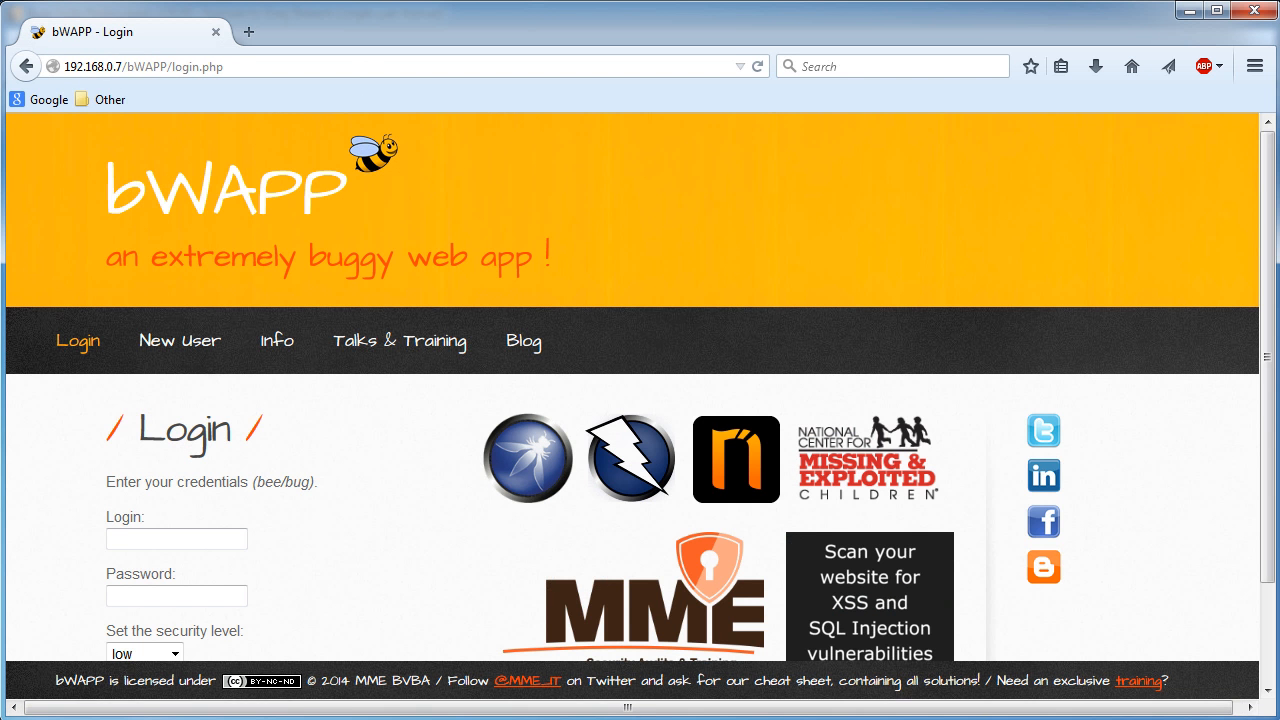
Step: Switch to Burp Suite and examine the raw request and response of the captured bWAPP login page in the proxy's HTTP history
key("alt+Tab")
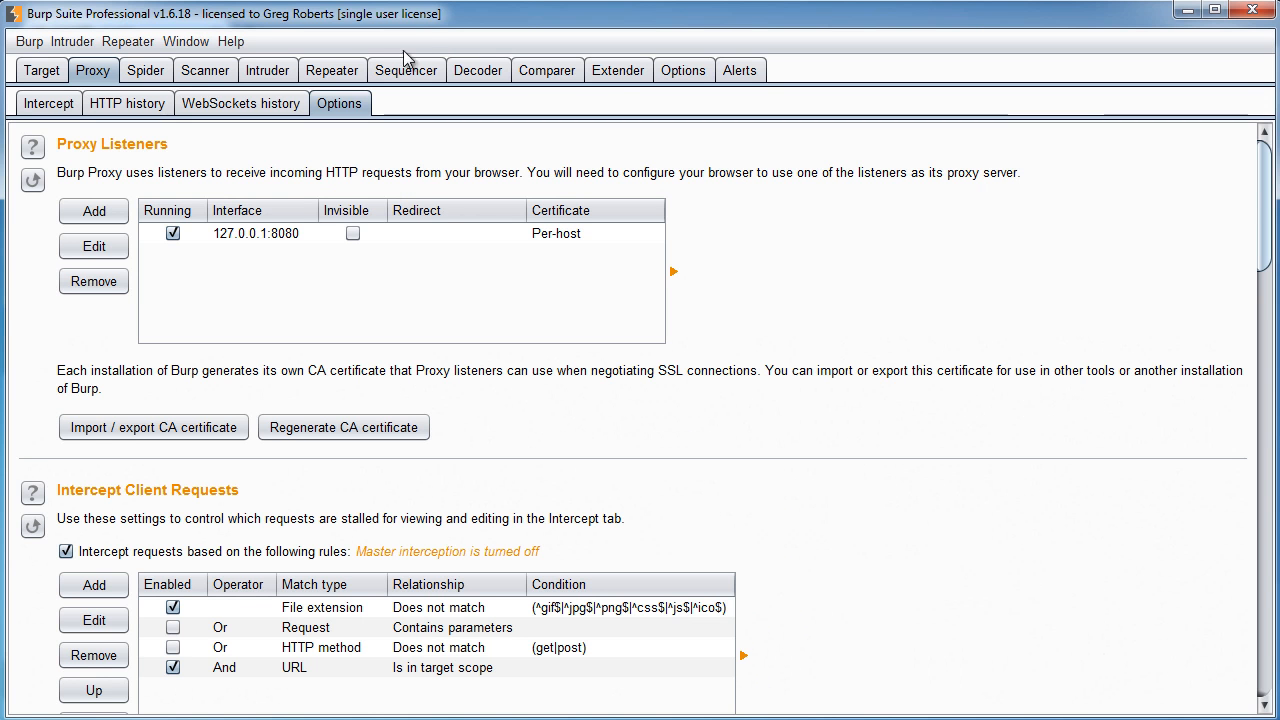
left_click(131, 105)
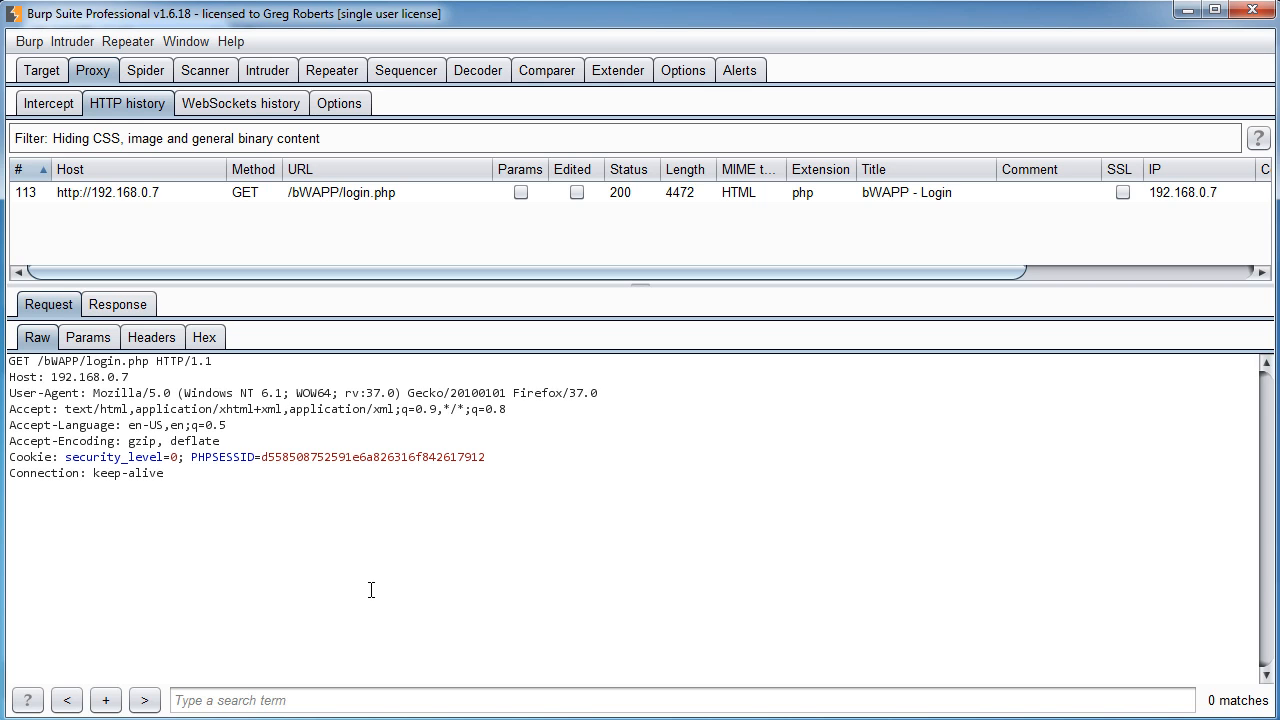
left_click(137, 305)
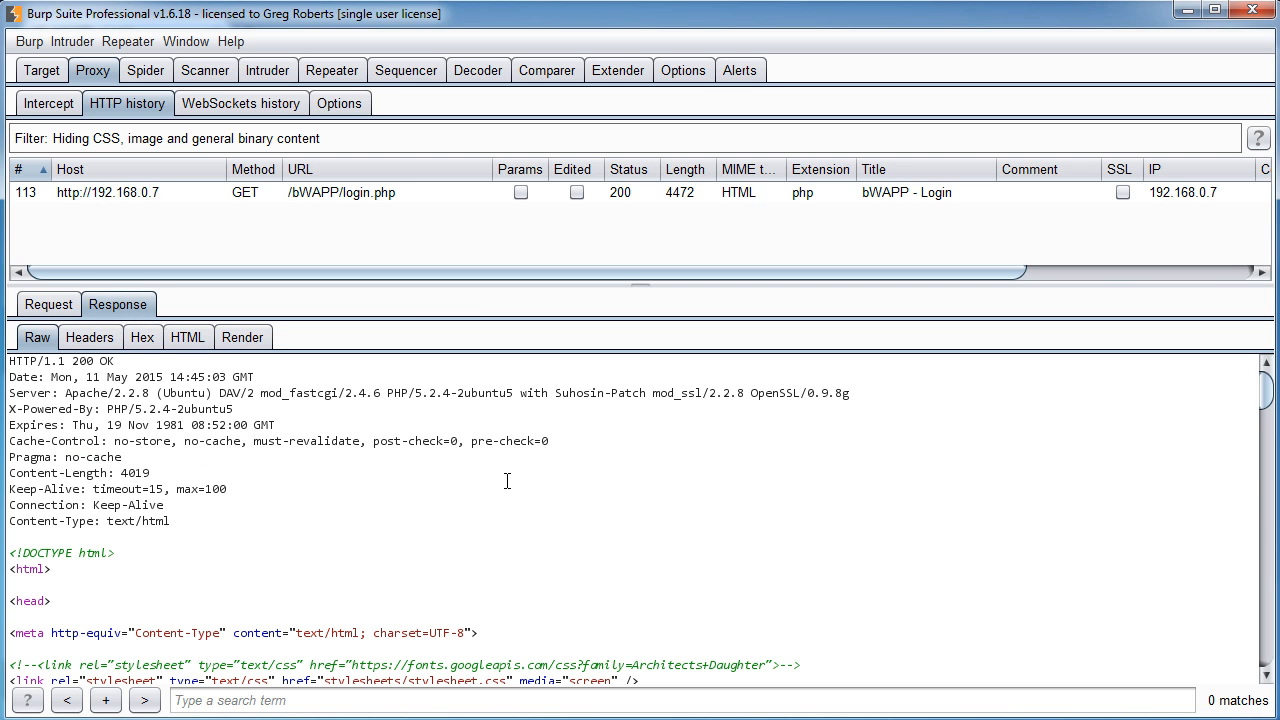
left_click_drag(645, 286, 645, 262)
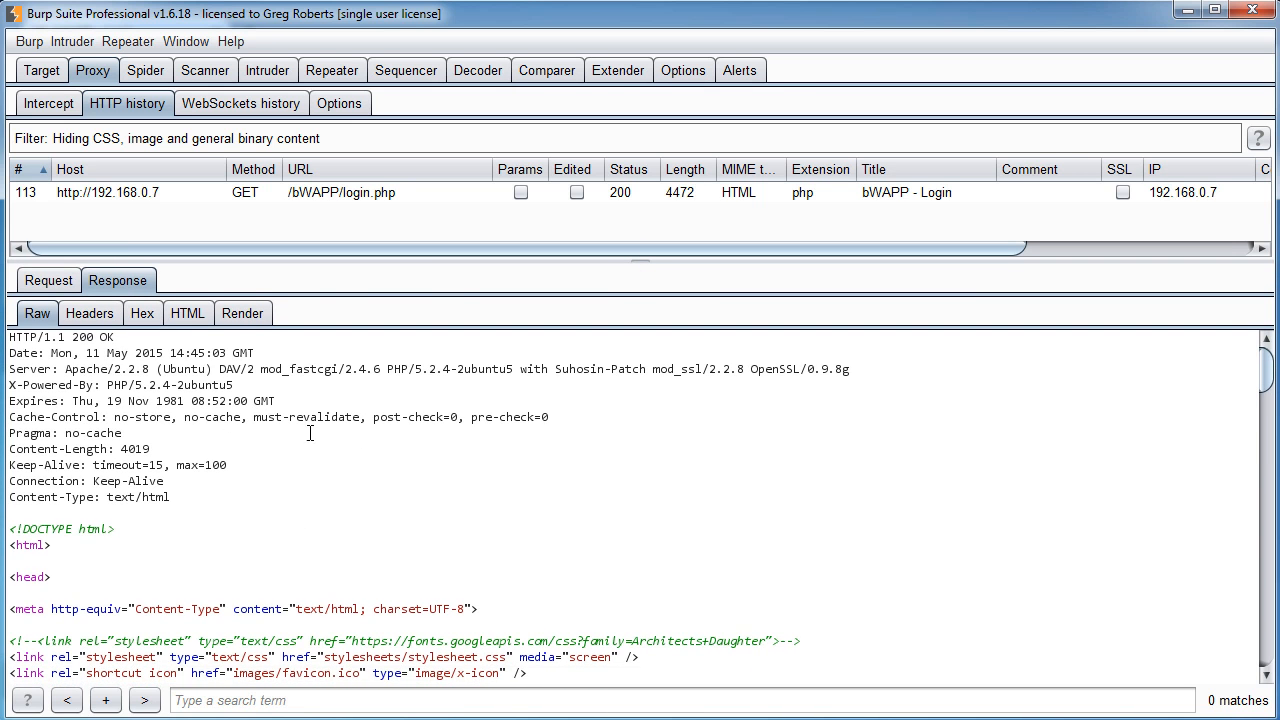
scroll(374, 466, "down", 10)
scroll(266, 624, "down", 20)
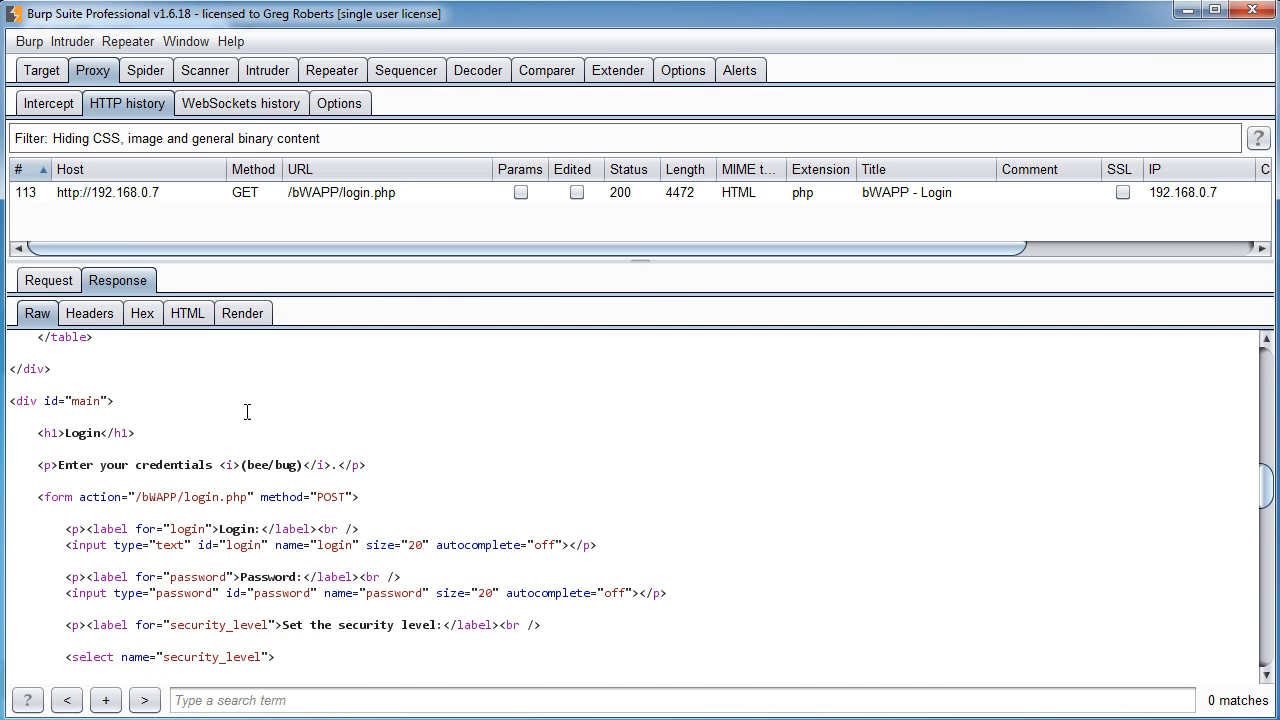
scroll(210, 575, "up", 20)
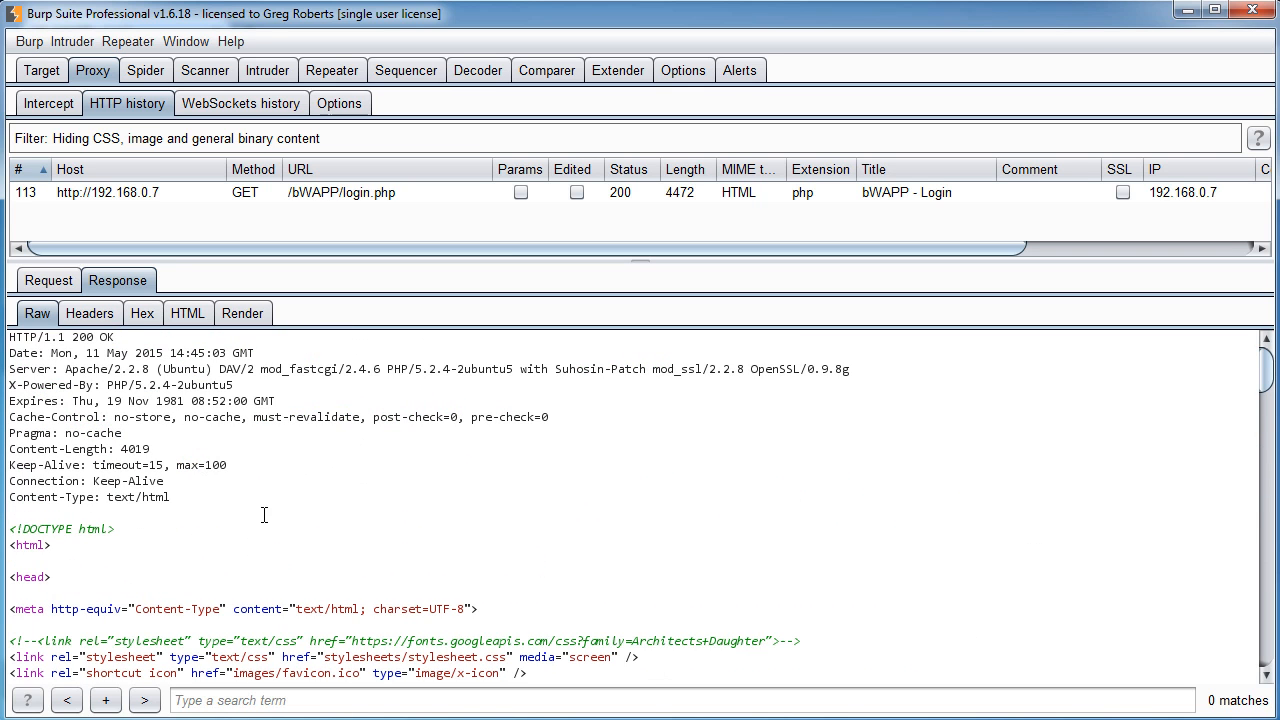
left_click(50, 282)
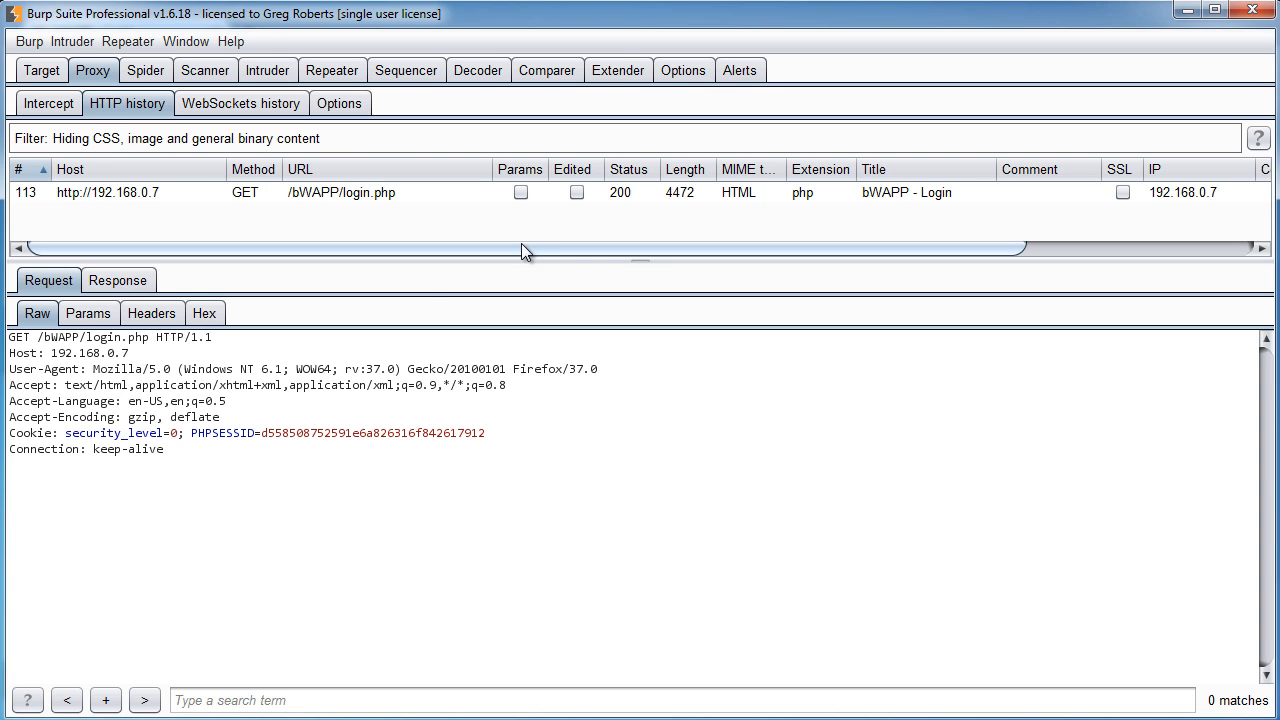
left_click(42, 70)
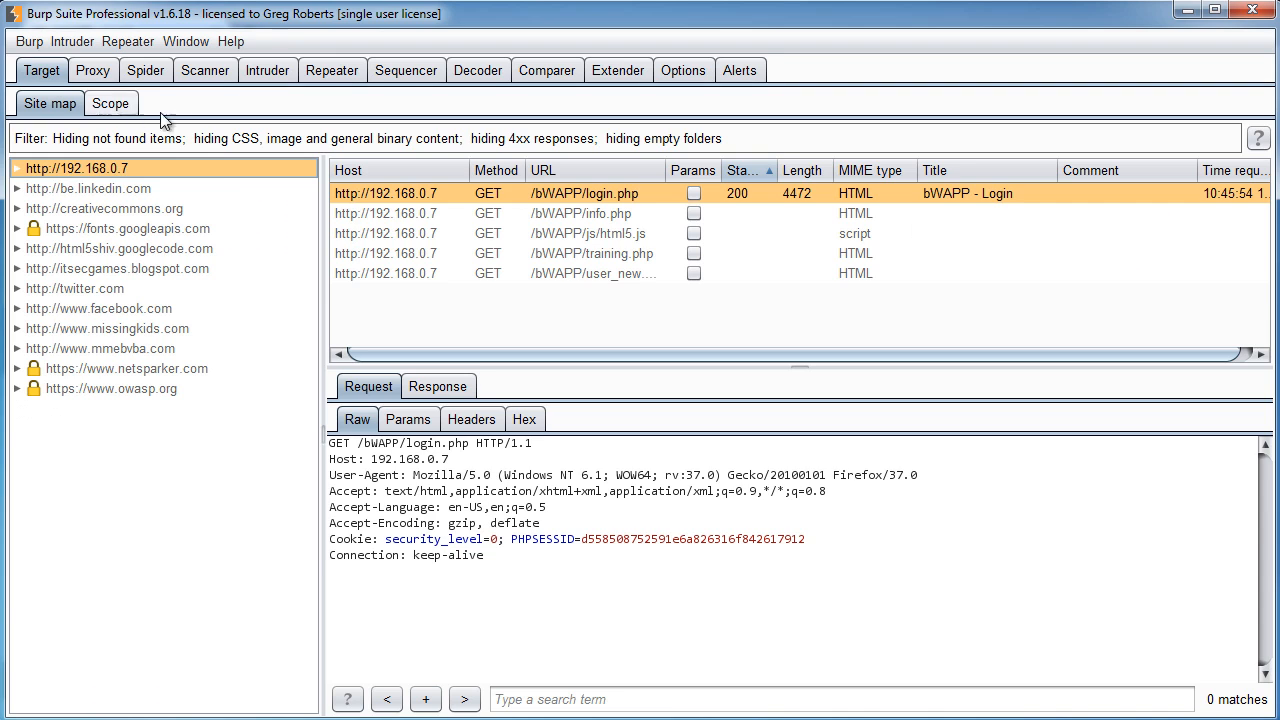
left_click(194, 71)
left_click(45, 103)
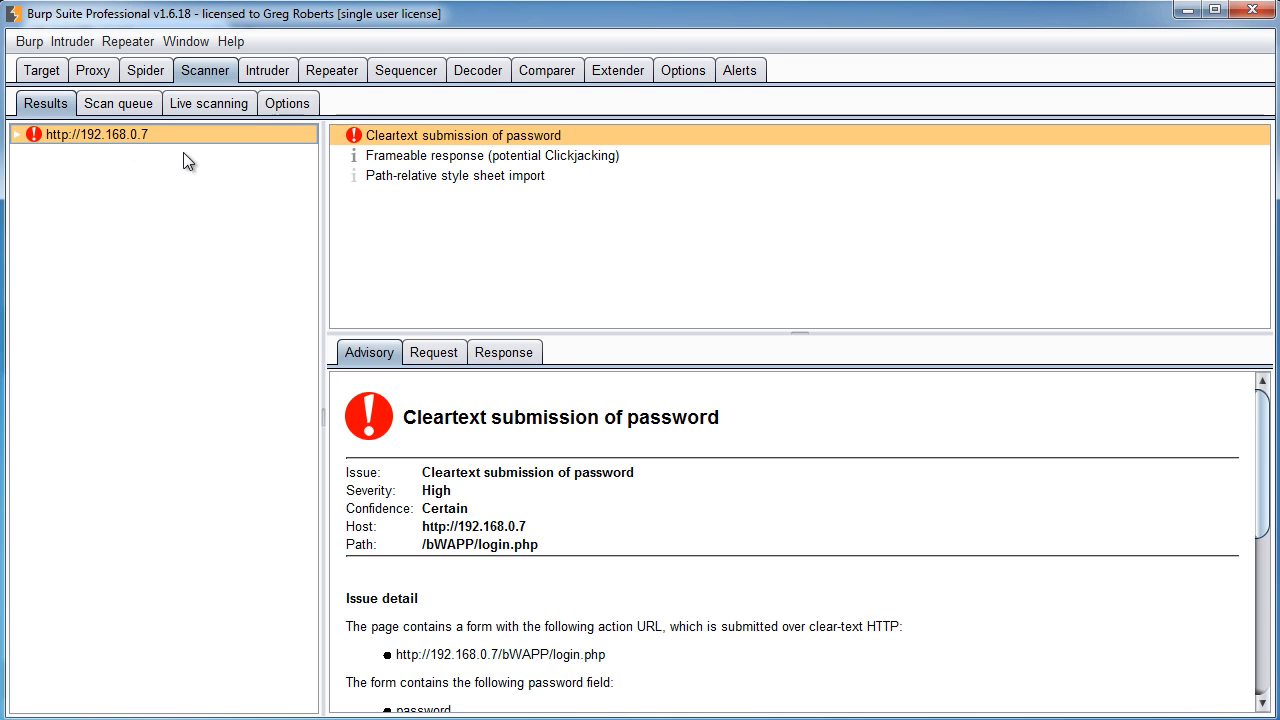
left_click(17, 134)
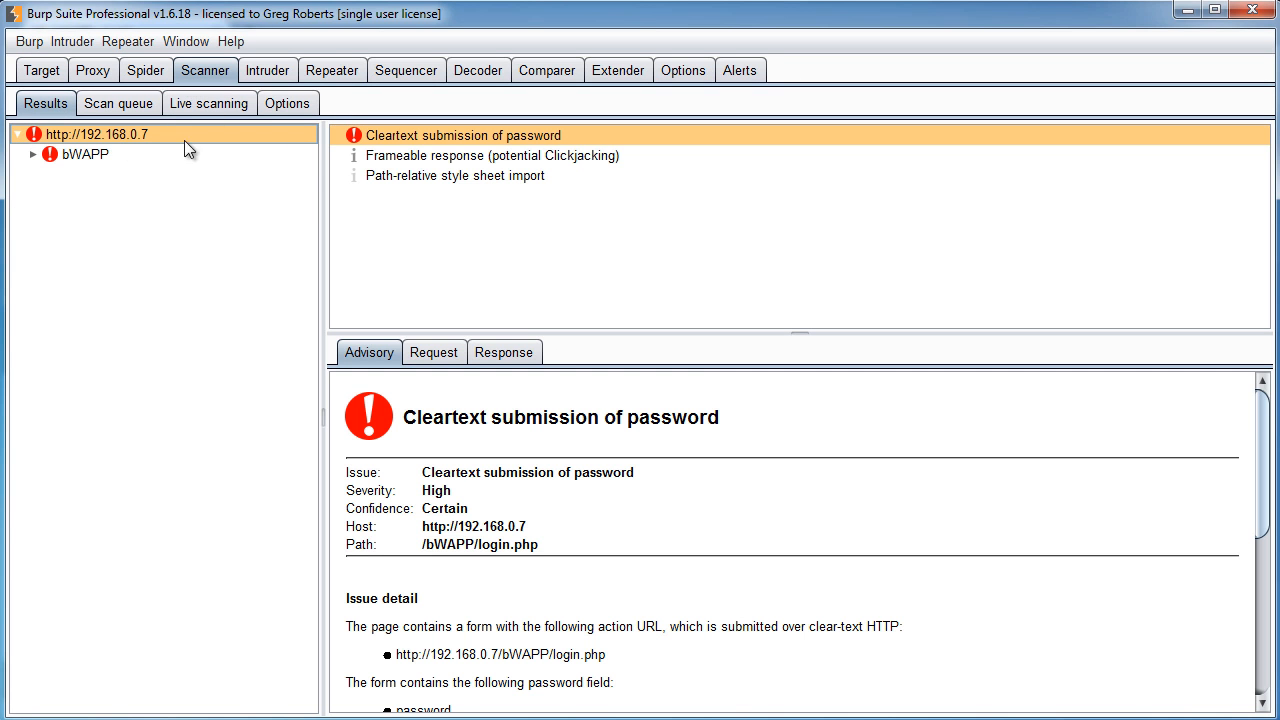
left_click(33, 154)
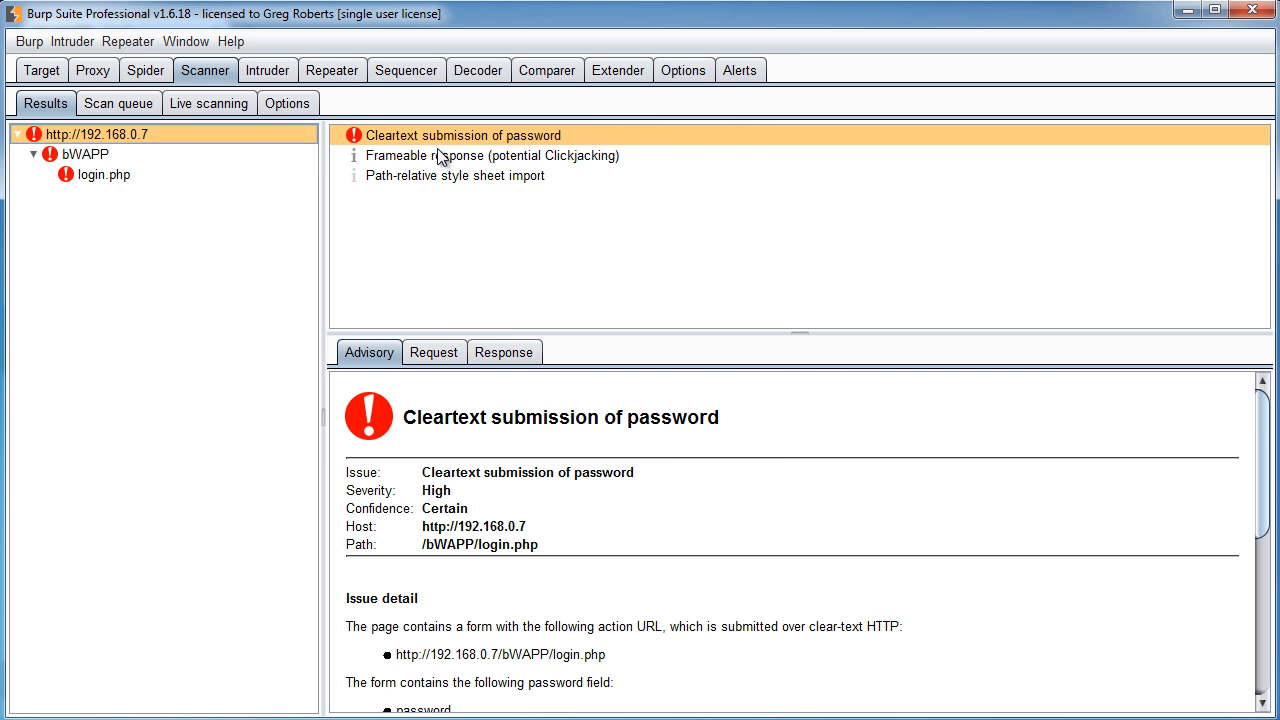
left_click(95, 70)
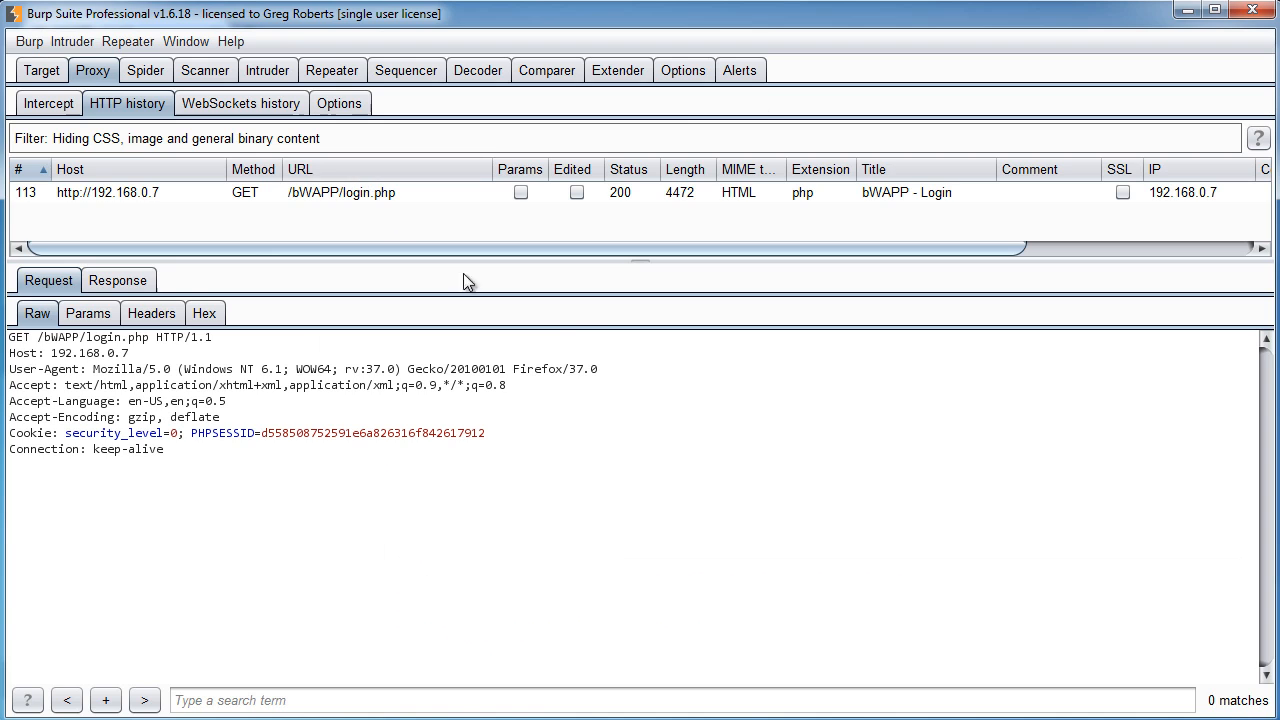